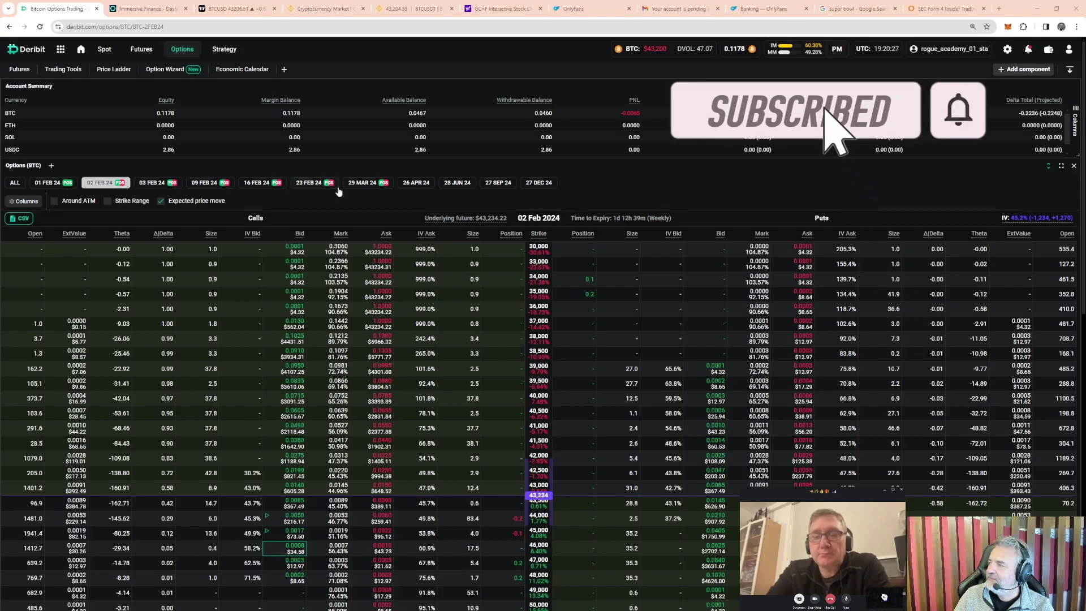
Open the BTC-PERPETUAL futures trading page from the Futures menu
mouse_move(141, 49)
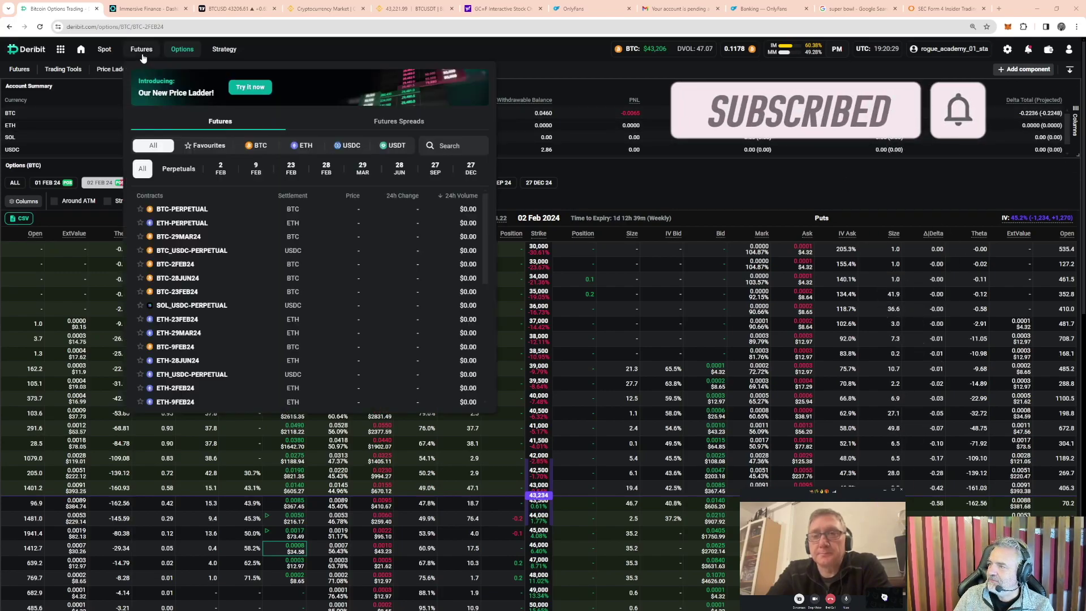
click(184, 209)
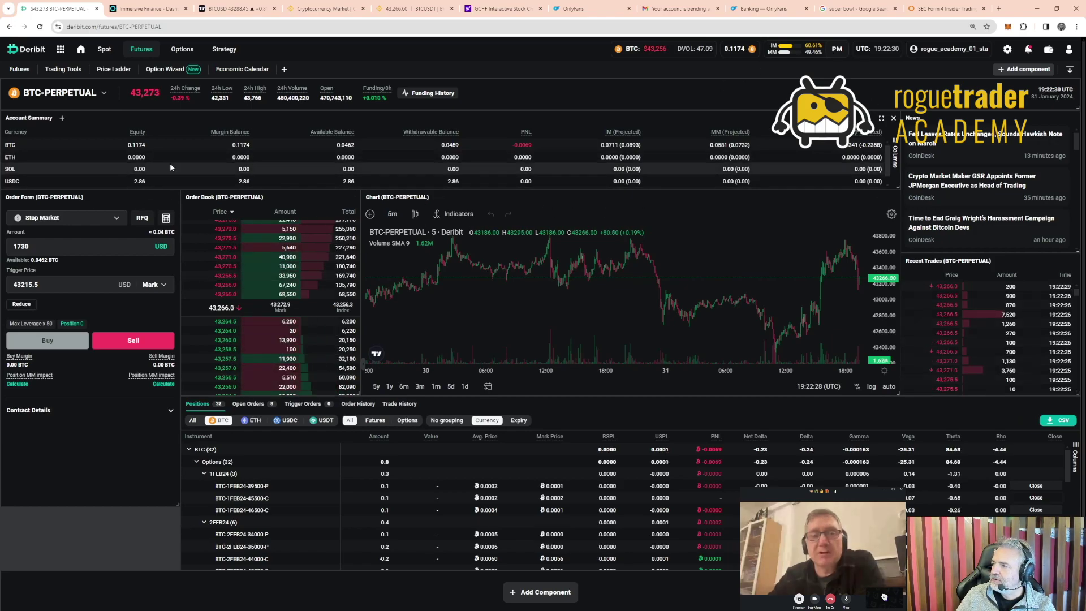
Open the BTC 01 FEB 24 options chain and scroll through its strikes
mouse_move(187, 53)
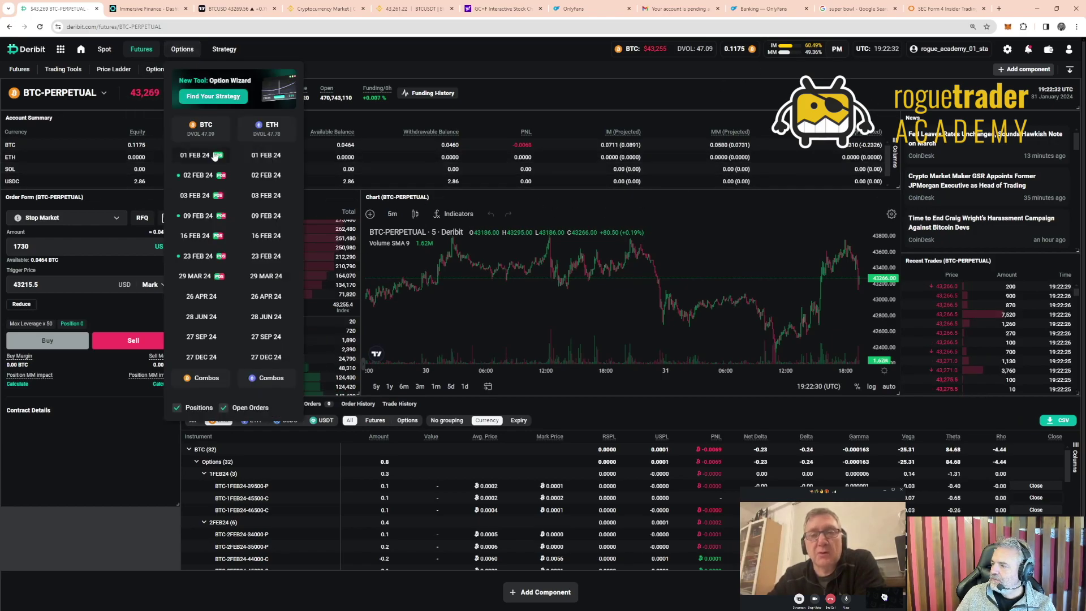
click(214, 156)
scroll(452, 249, down, 5)
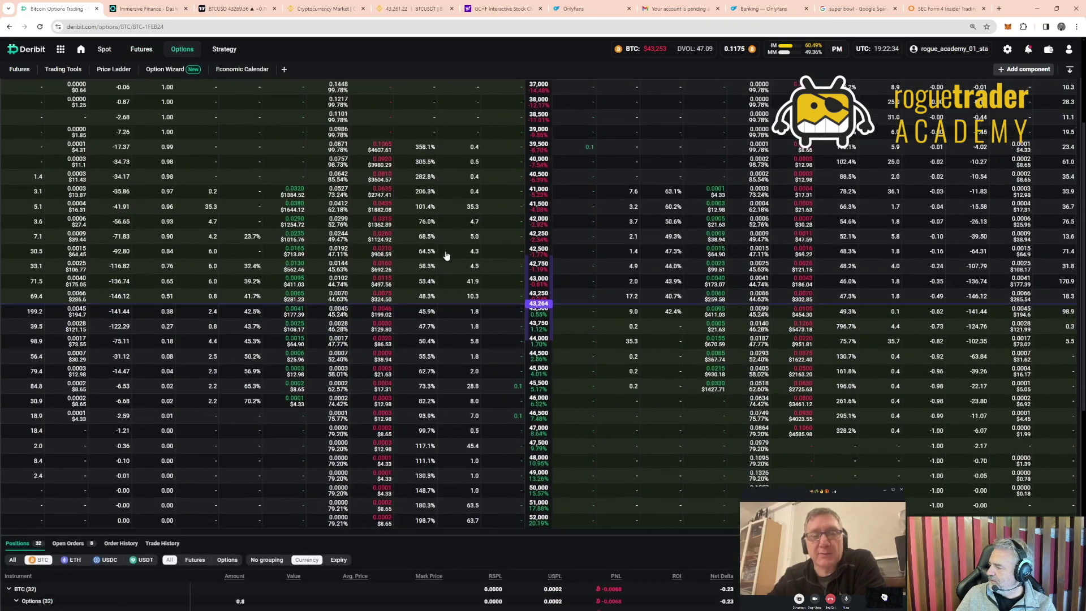
scroll(446, 255, down, 1)
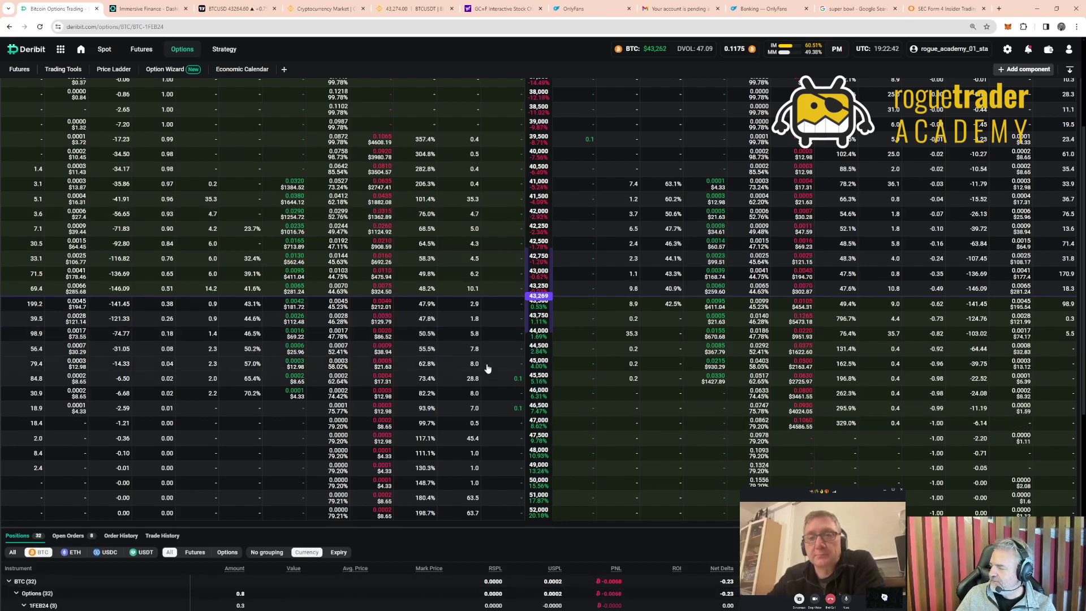
scroll(311, 292, up, 3)
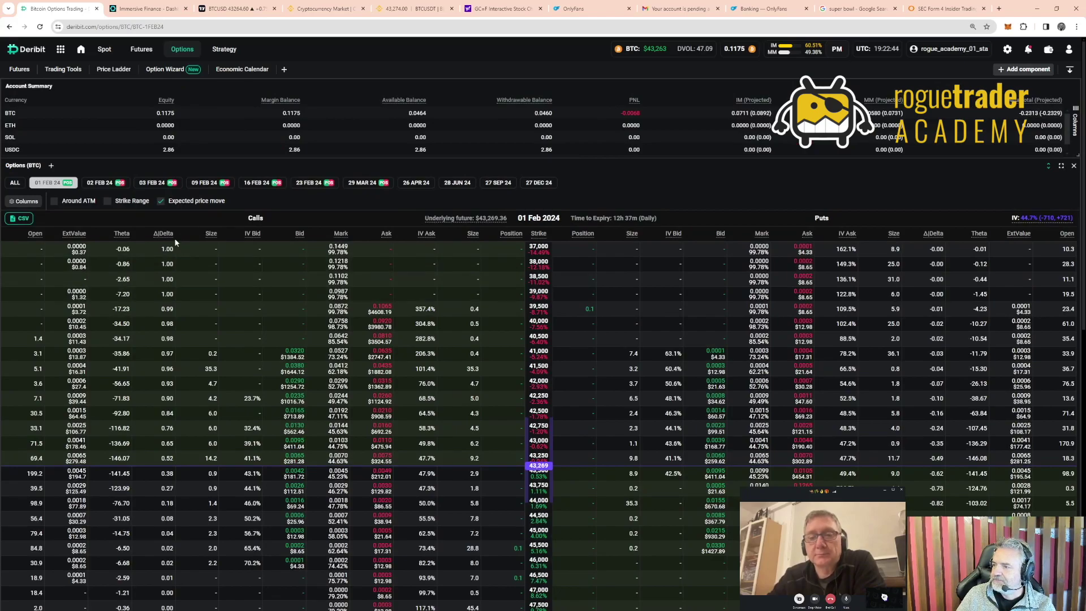
Switch the chain to the 02 FEB 24 expiry and browse its calls and puts
click(99, 183)
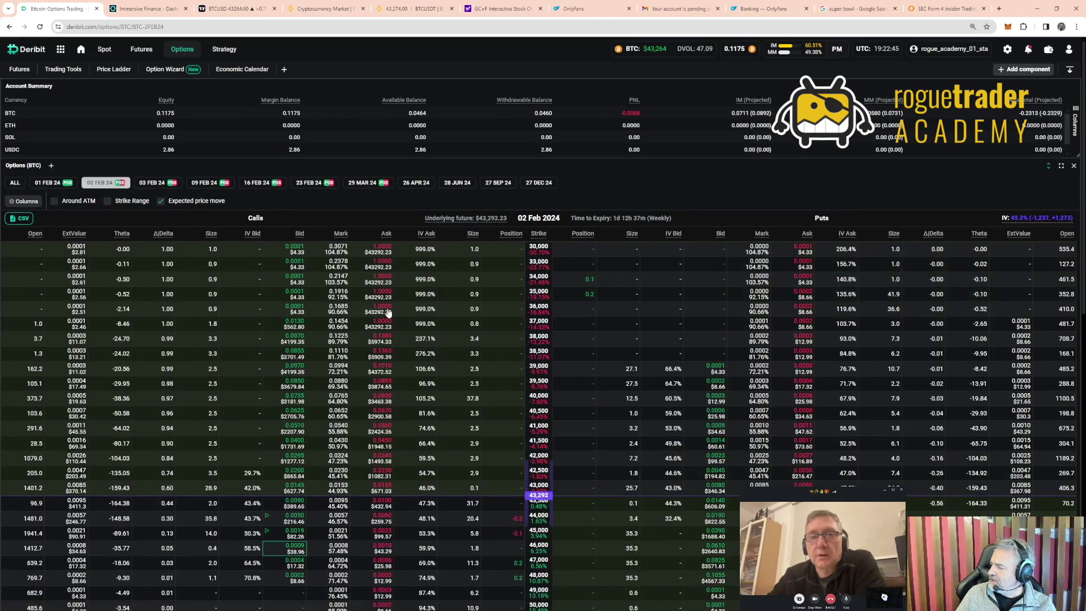
scroll(374, 291, down, 5)
scroll(373, 291, up, 3)
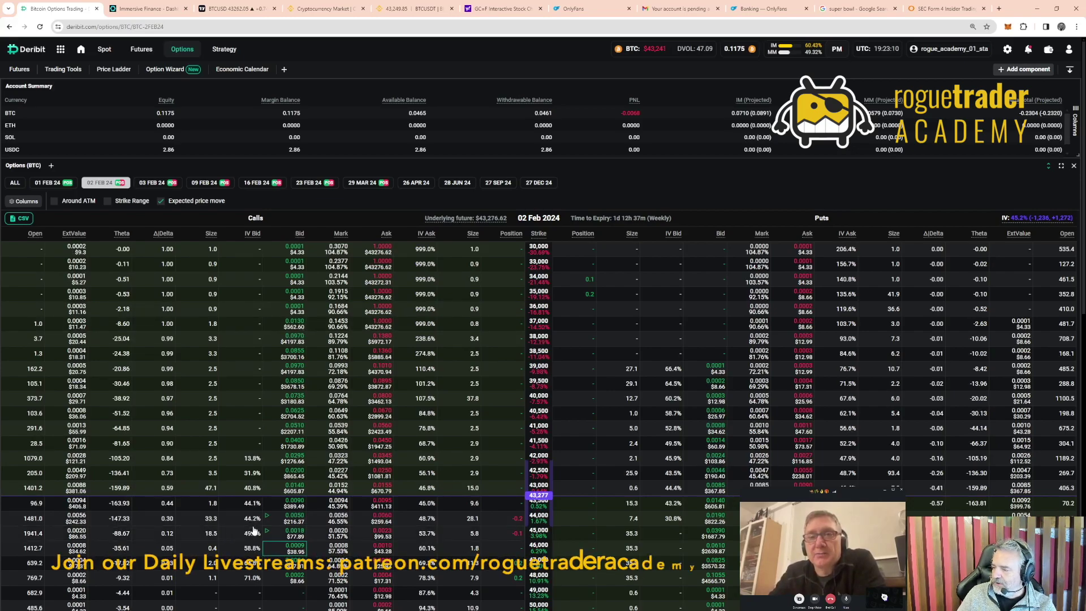
mouse_move(267, 521)
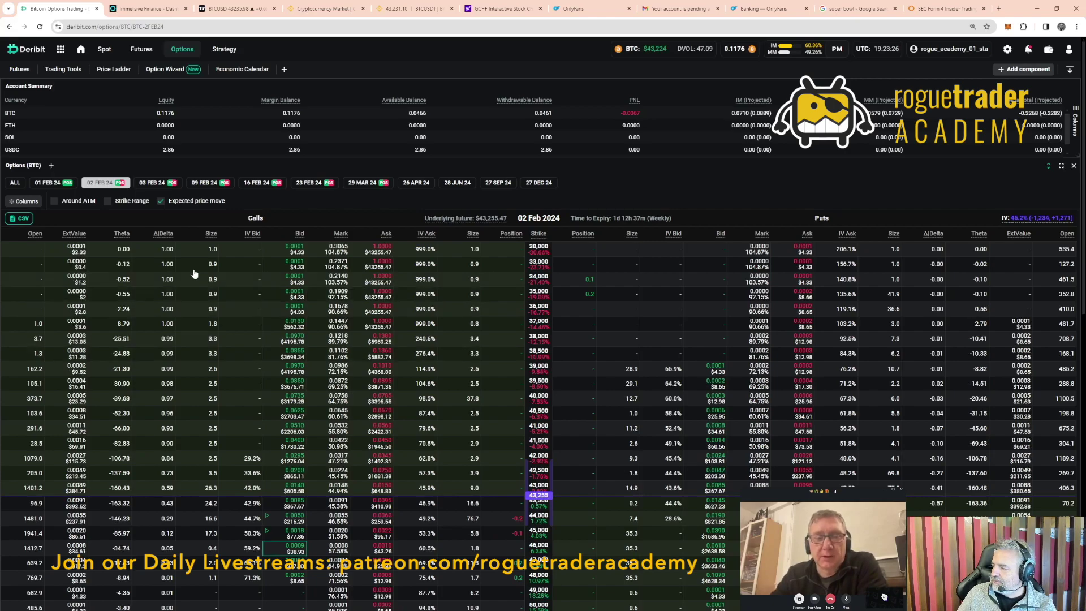
Compare the 03 FEB 24 and 02 FEB 24 expiries, ending on the 09 FEB 24 chain
click(158, 183)
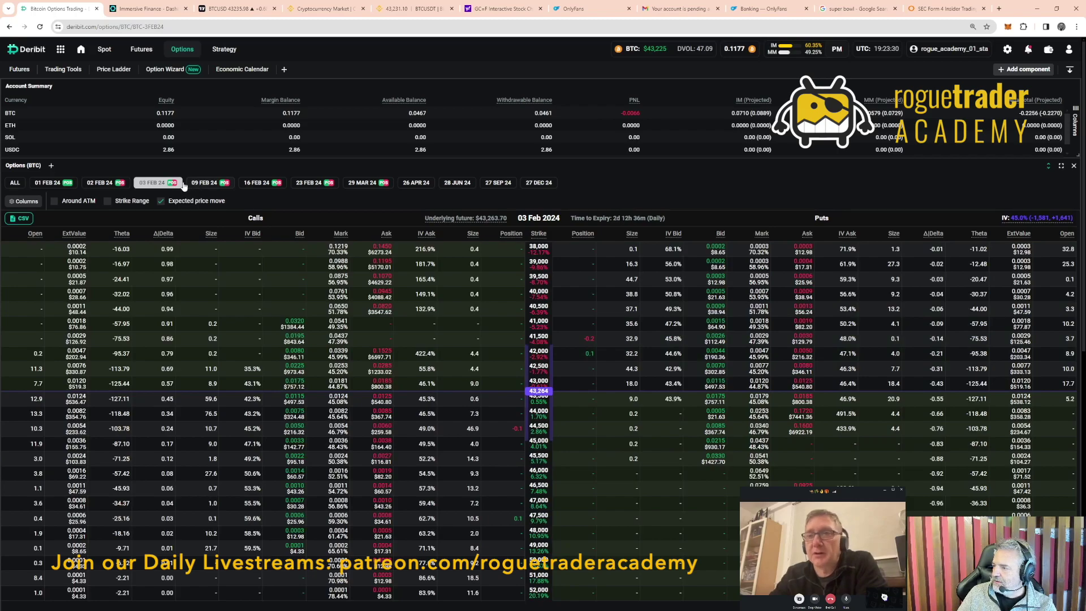
click(102, 184)
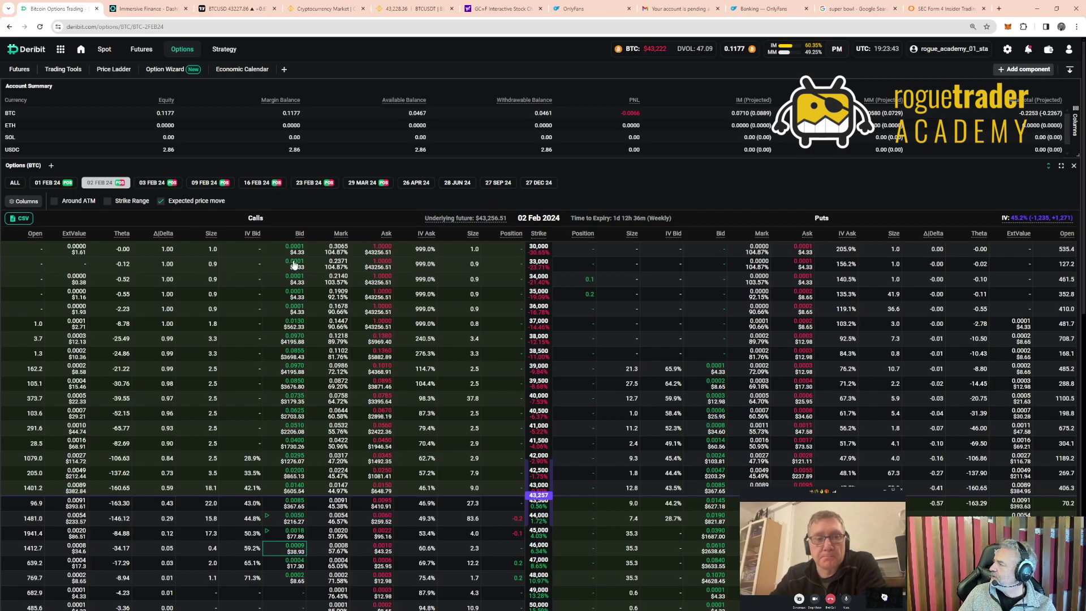
mouse_move(729, 47)
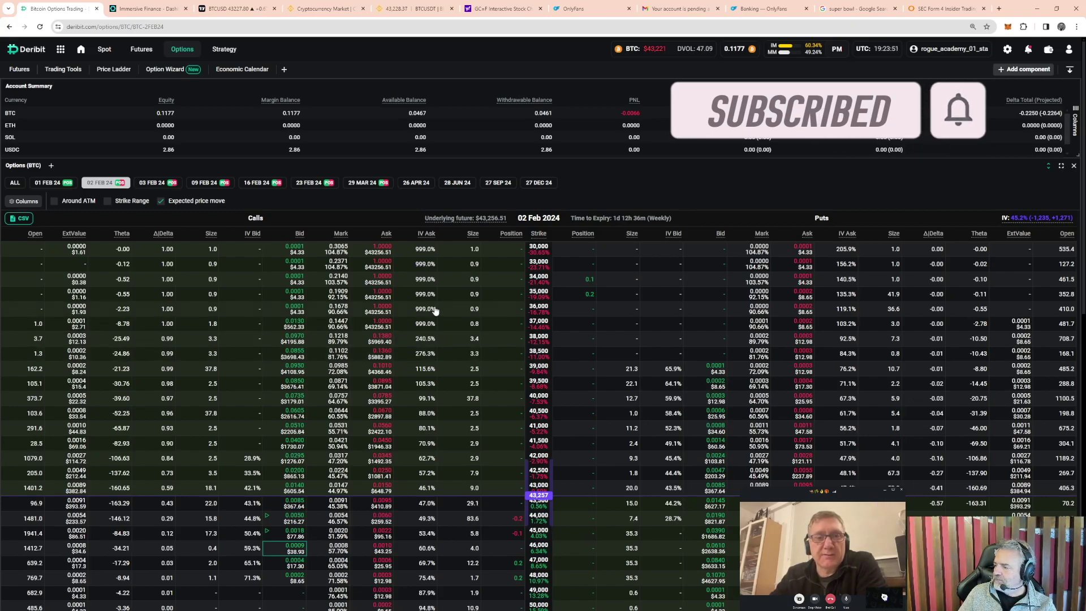
click(151, 183)
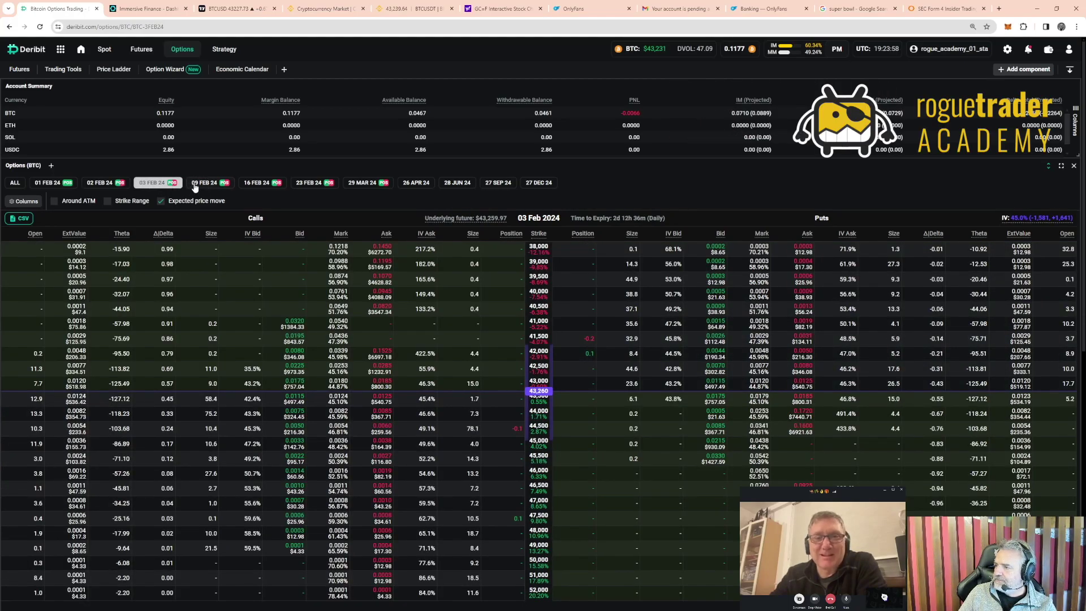
click(208, 185)
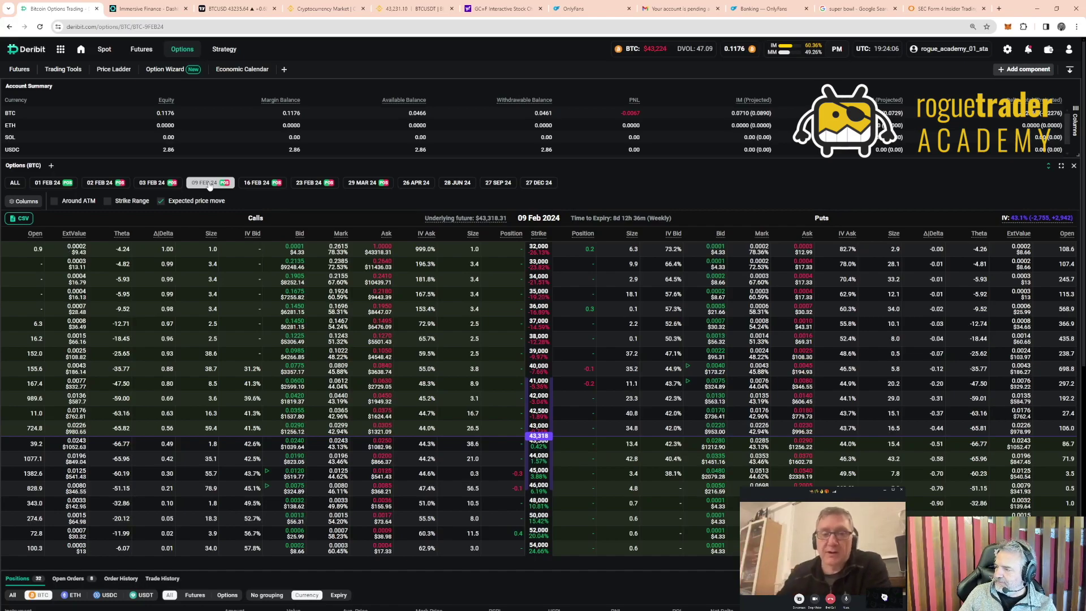
Review the 16 FEB 24 expiry, go back to 01 FEB 24, then bring up the Wallet page
click(261, 184)
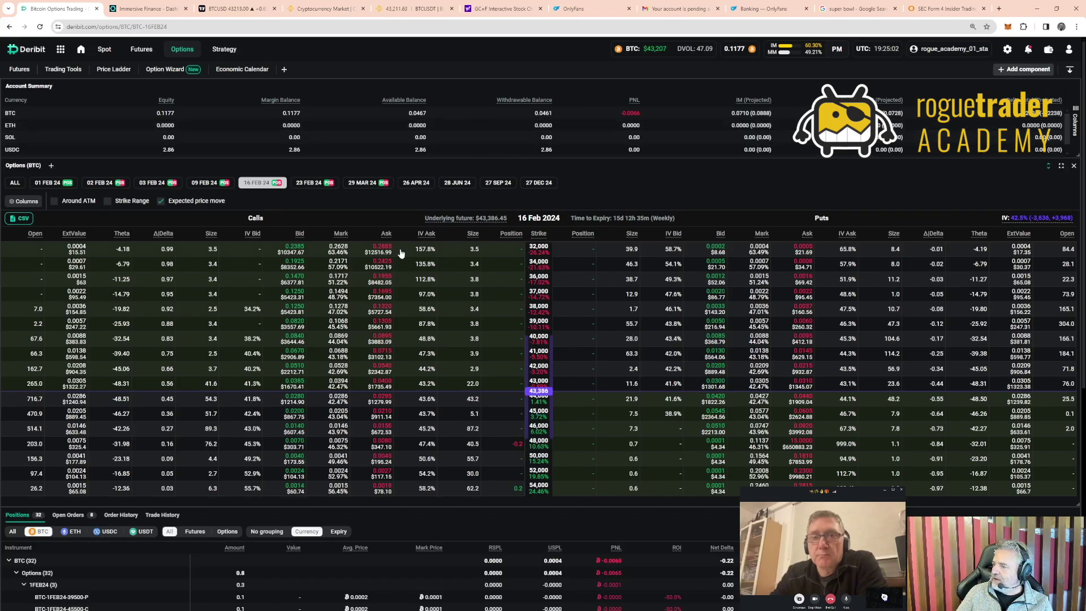
click(47, 183)
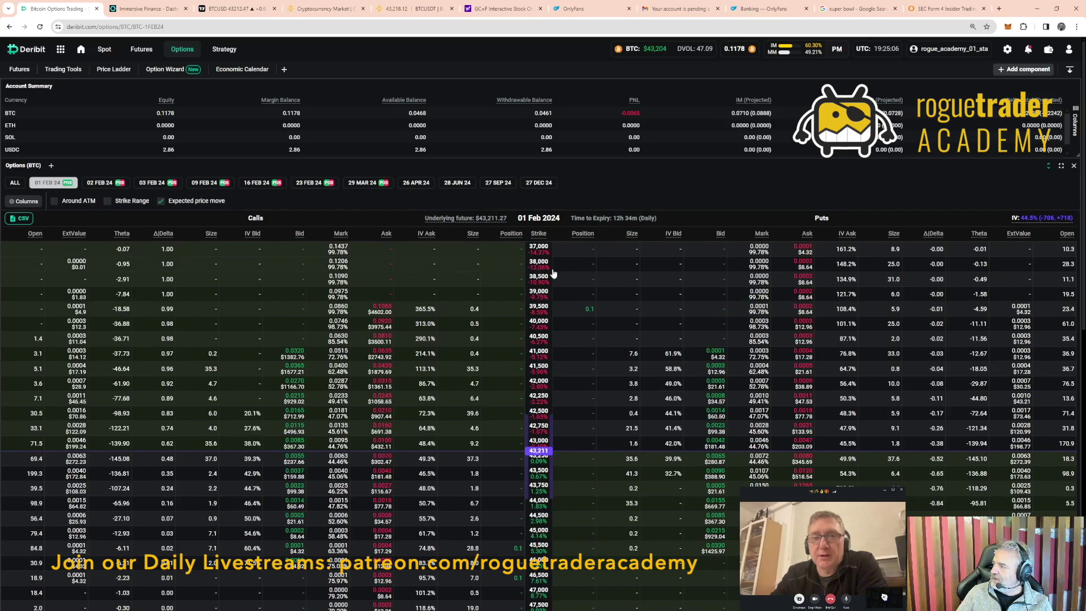
click(1048, 49)
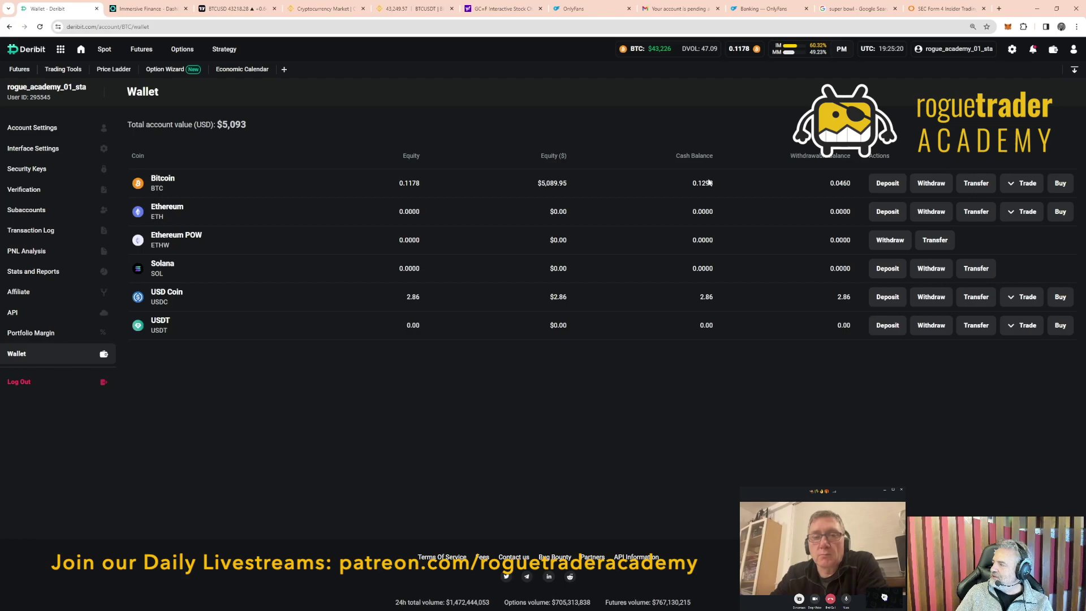
Check the wallet's 0.1176 BTC equity and 0.1298 BTC cash balance
mouse_move(136, 52)
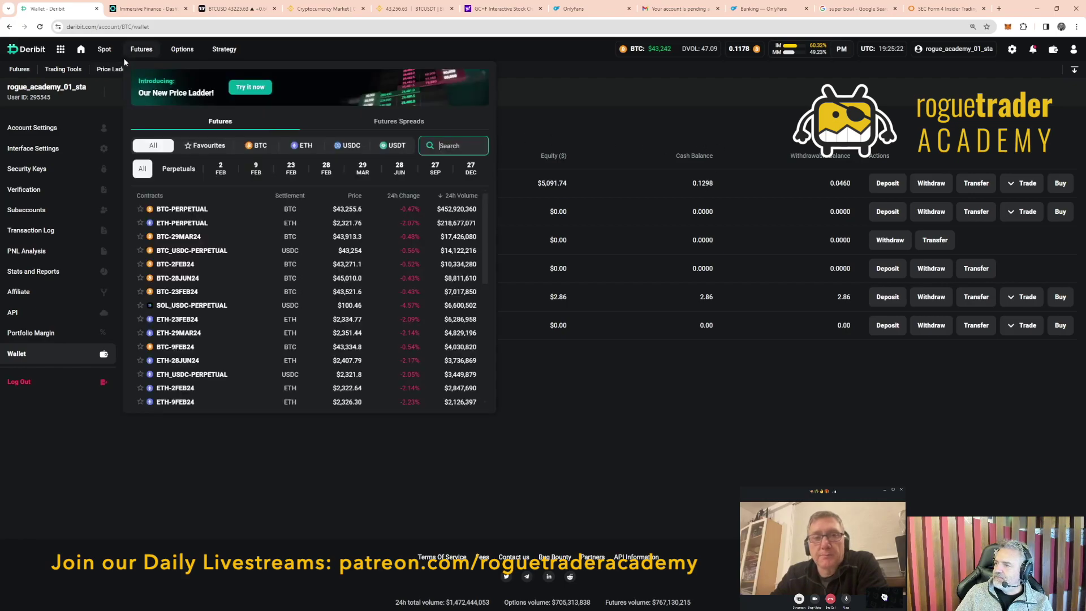
mouse_move(180, 50)
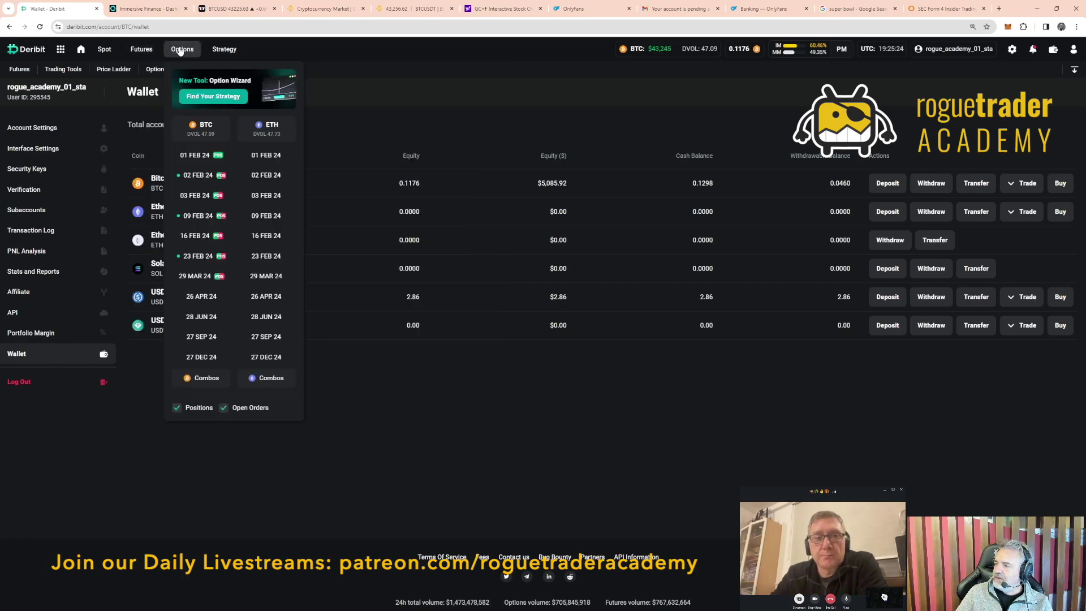
Return to the BTC 01 FEB 24 options chain and scroll its strikes
click(193, 154)
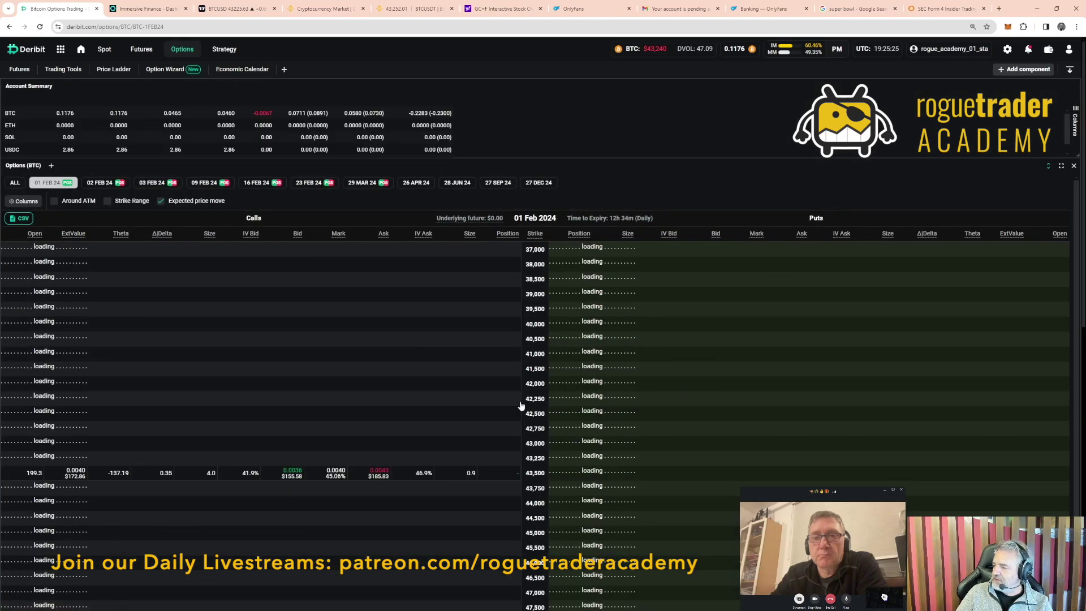
scroll(517, 452, down, 2)
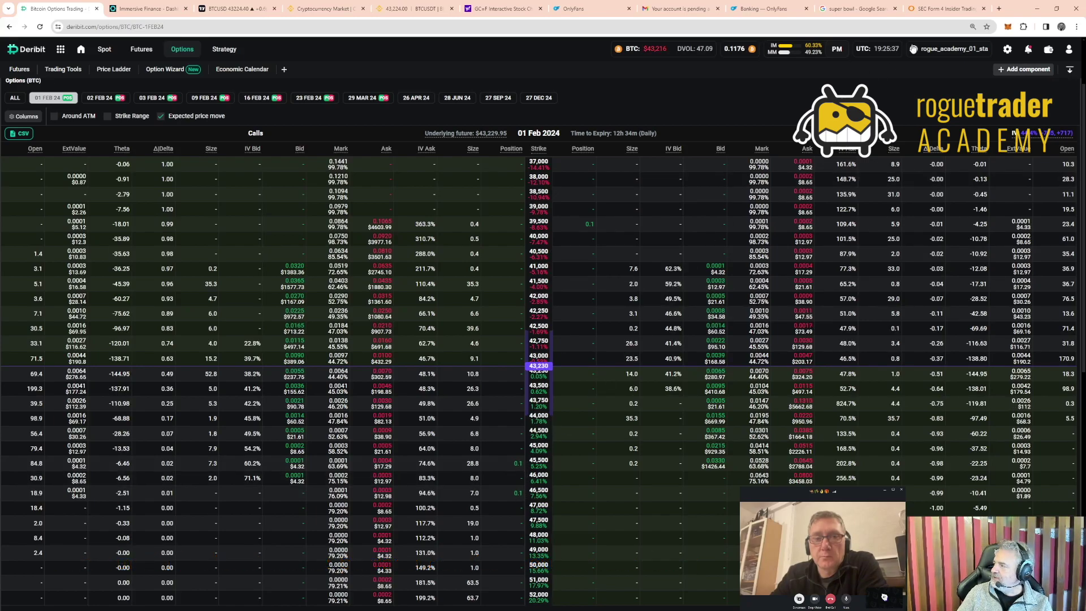
Inspect the maintenance margin on the Portfolio Margin page, then open the BTC 03 FEB 24 chain
click(838, 51)
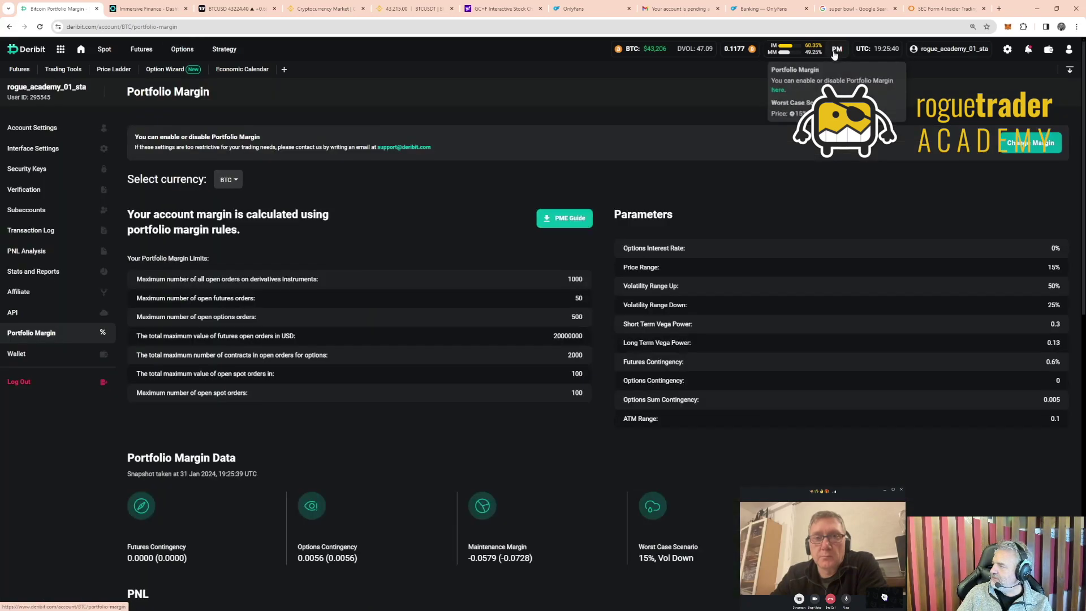
scroll(453, 475, down, 2)
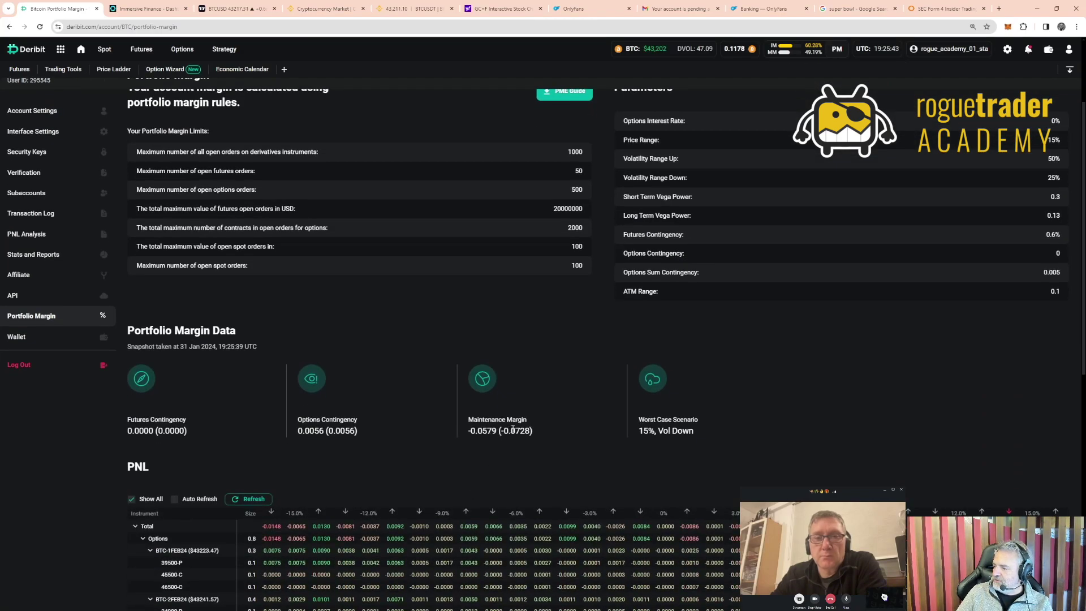
mouse_move(513, 430)
mouse_down()
mouse_move(532, 429)
mouse_move(499, 430)
mouse_up()
click(531, 428)
click(506, 418)
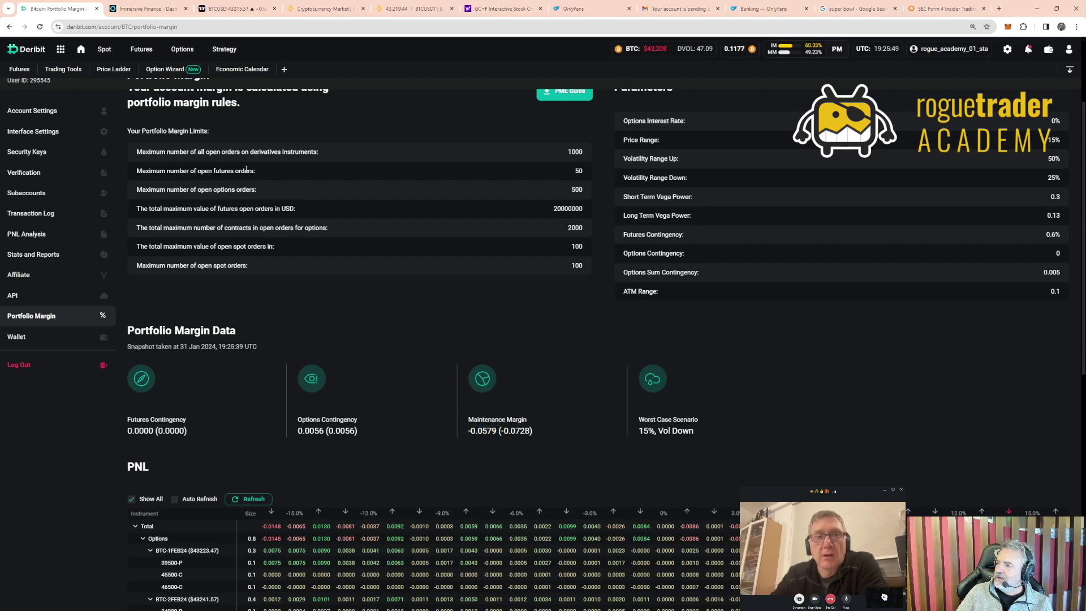
mouse_move(183, 52)
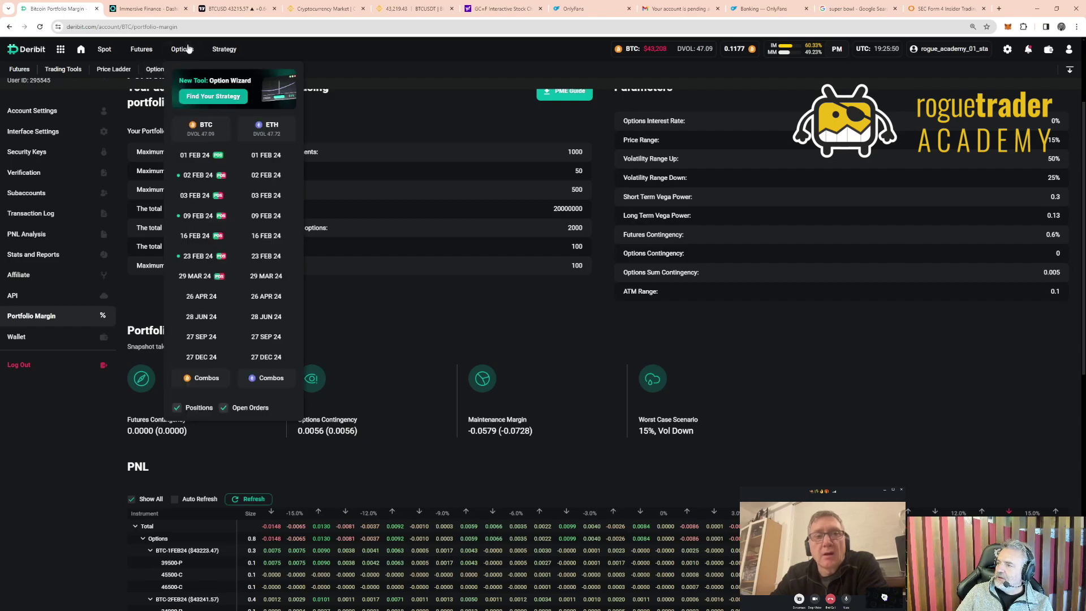
click(196, 197)
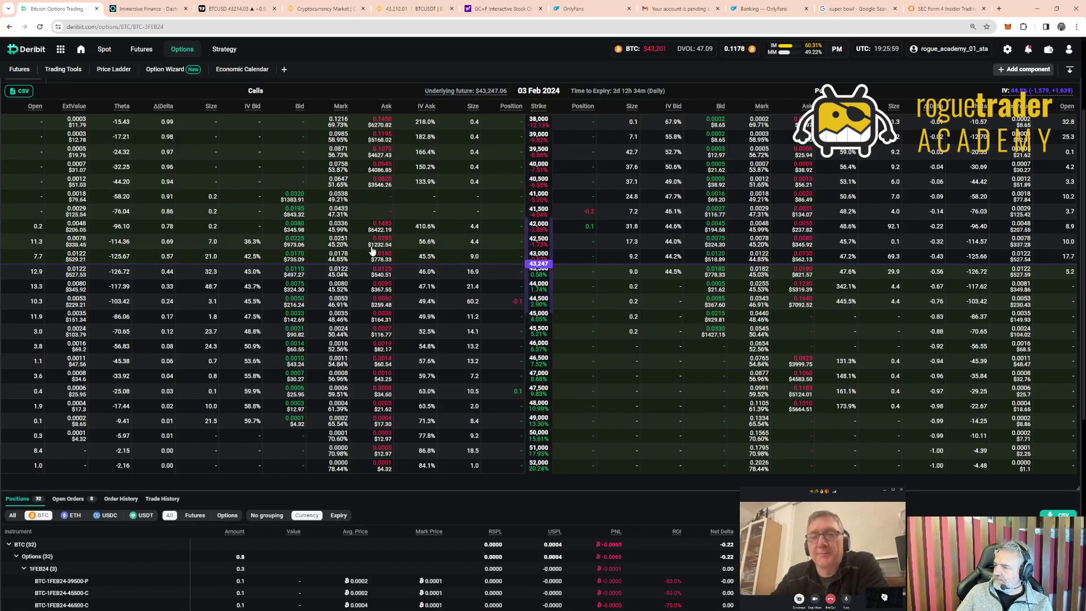
Browse the 02 FEB 24 strikes, then settle back on the 03 FEB 24 chain
scroll(371, 250, up, 2)
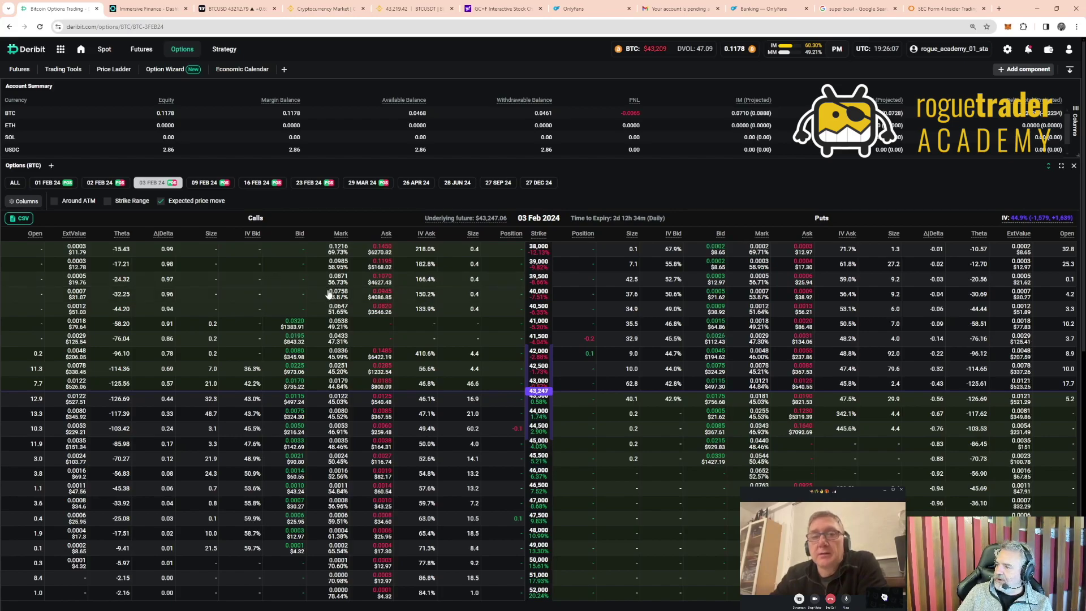
click(97, 183)
scroll(313, 309, down, 1)
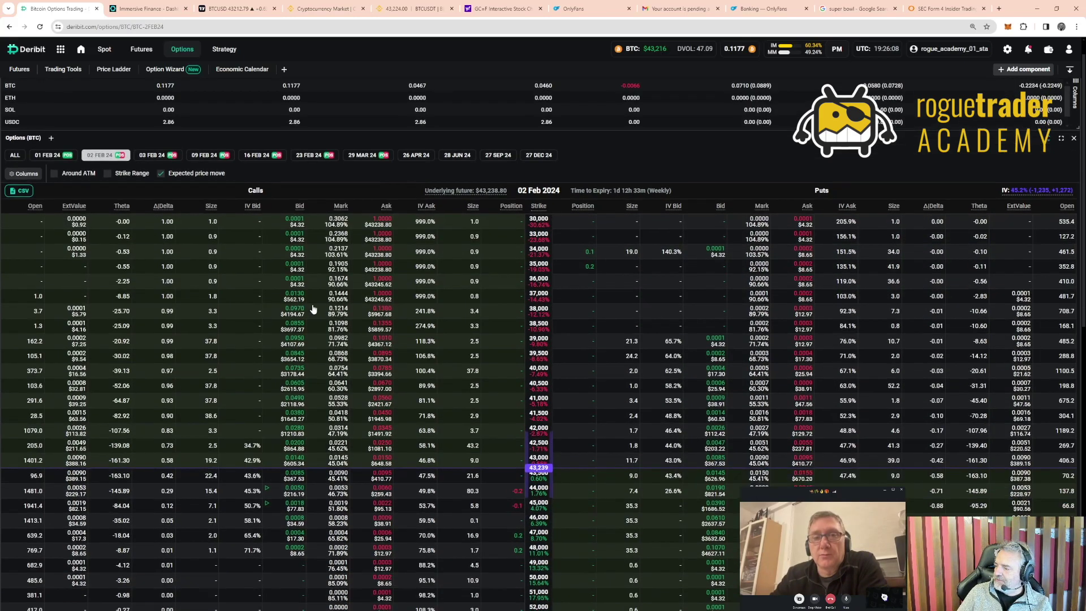
scroll(313, 308, down, 2)
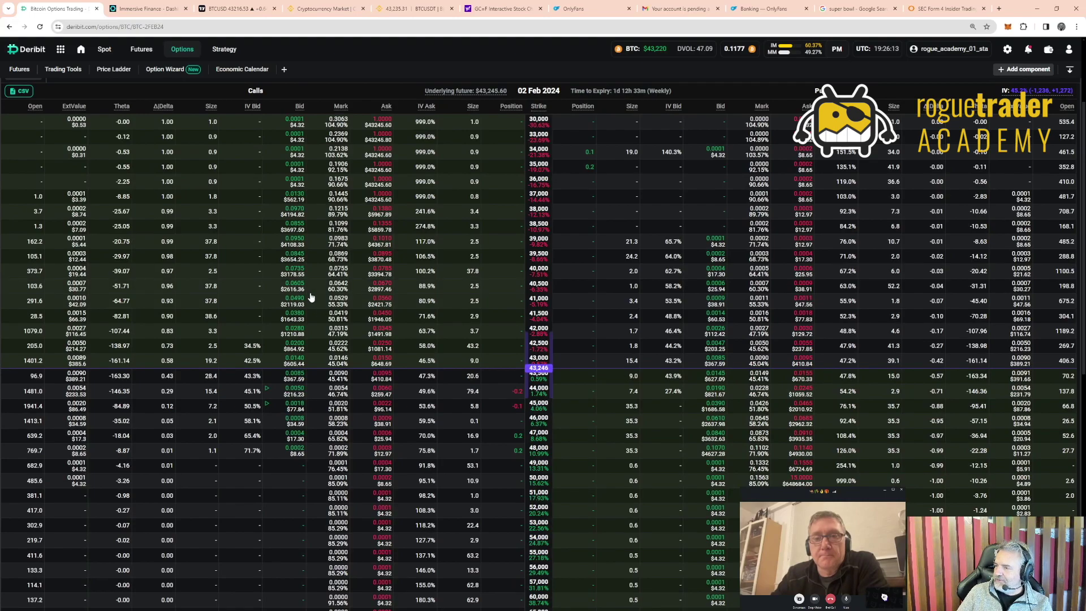
scroll(260, 247, up, 3)
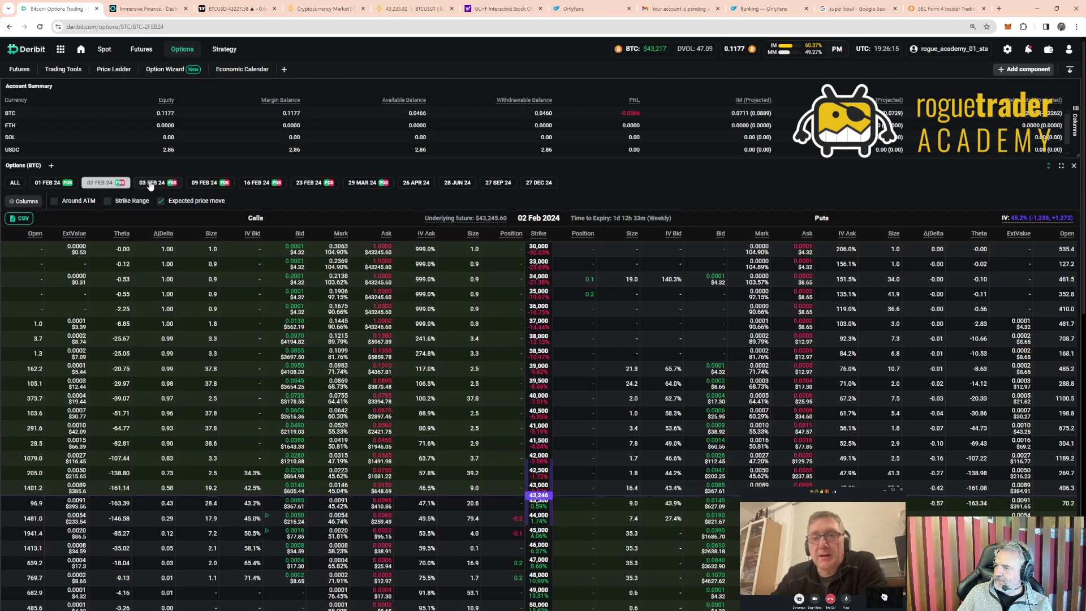
click(151, 184)
scroll(186, 219, down, 2)
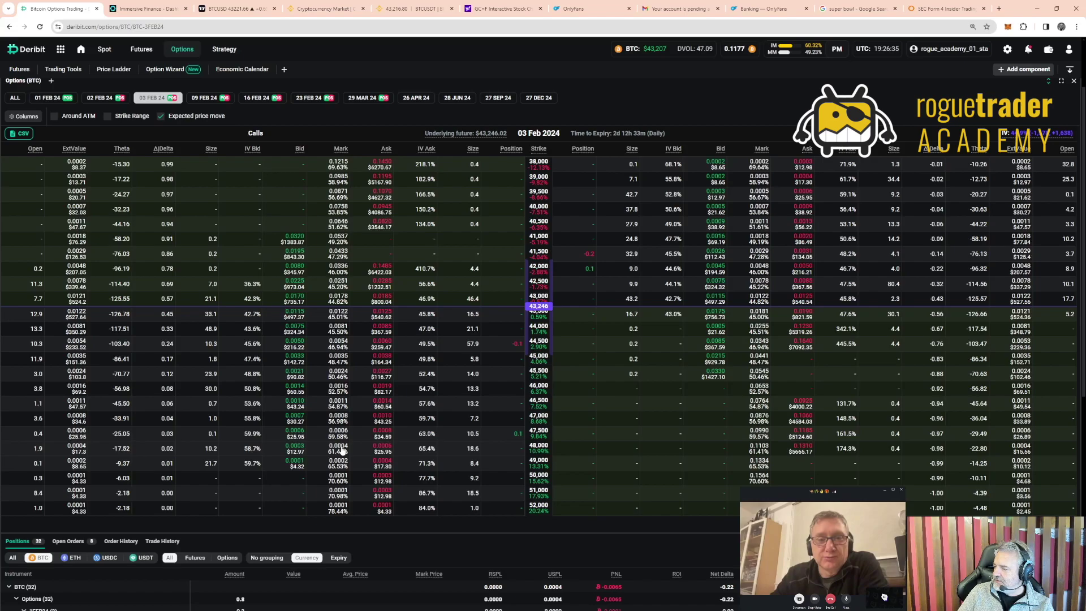
Buy 0.1 BTC of the 3 Feb 24 48000 call with a 0.0004 BTC limit order
click(342, 450)
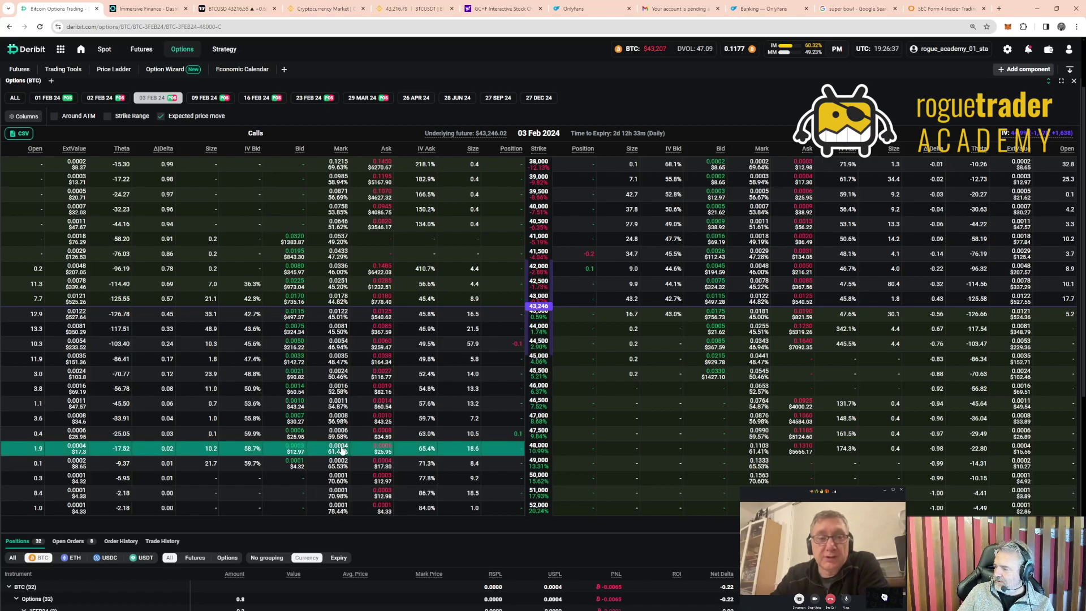
click(341, 450)
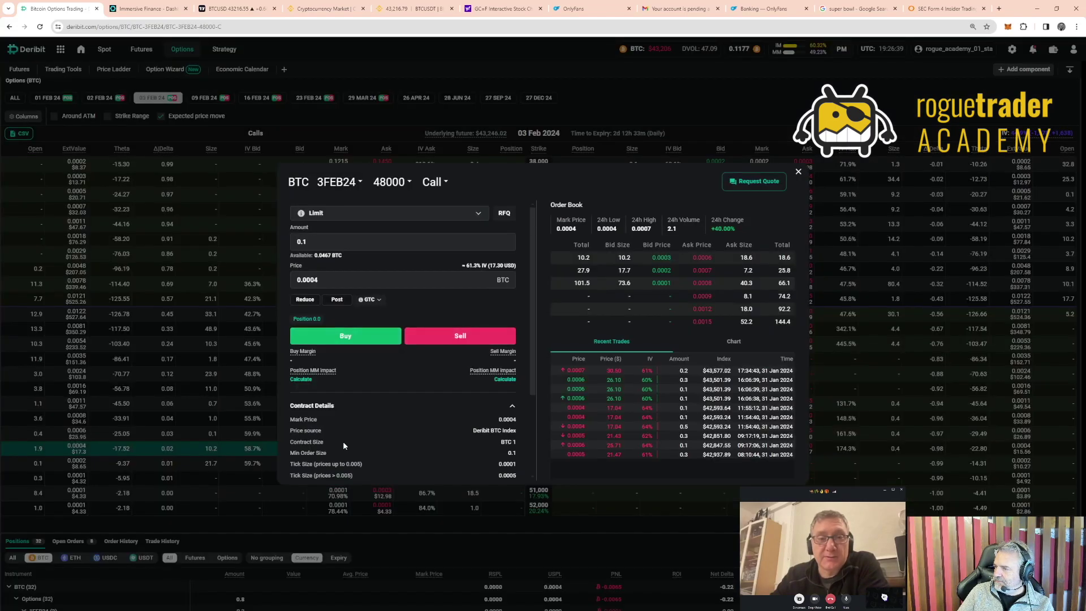
click(356, 339)
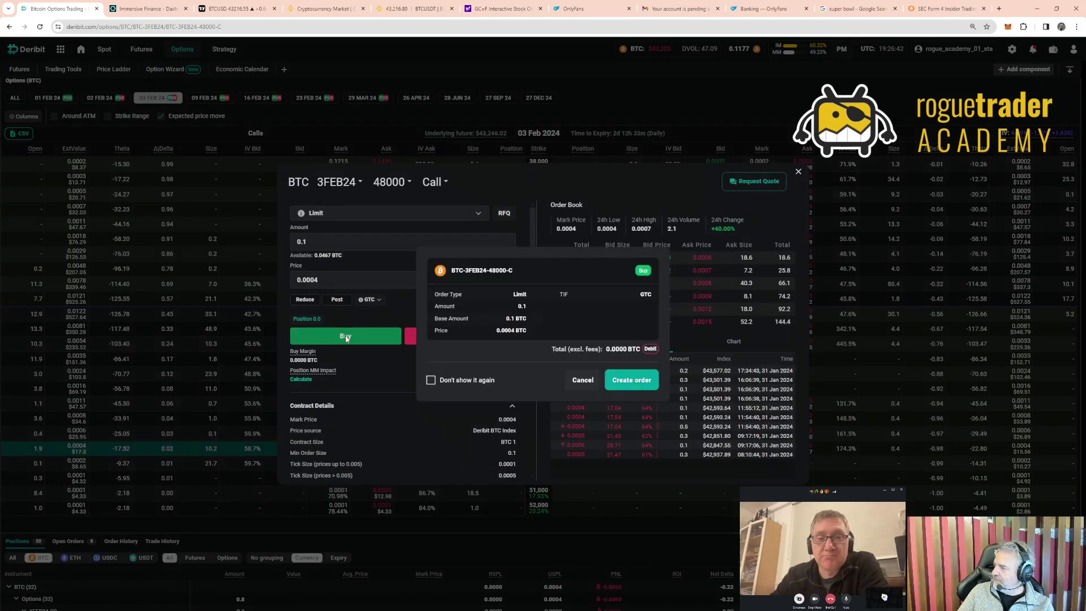
click(633, 382)
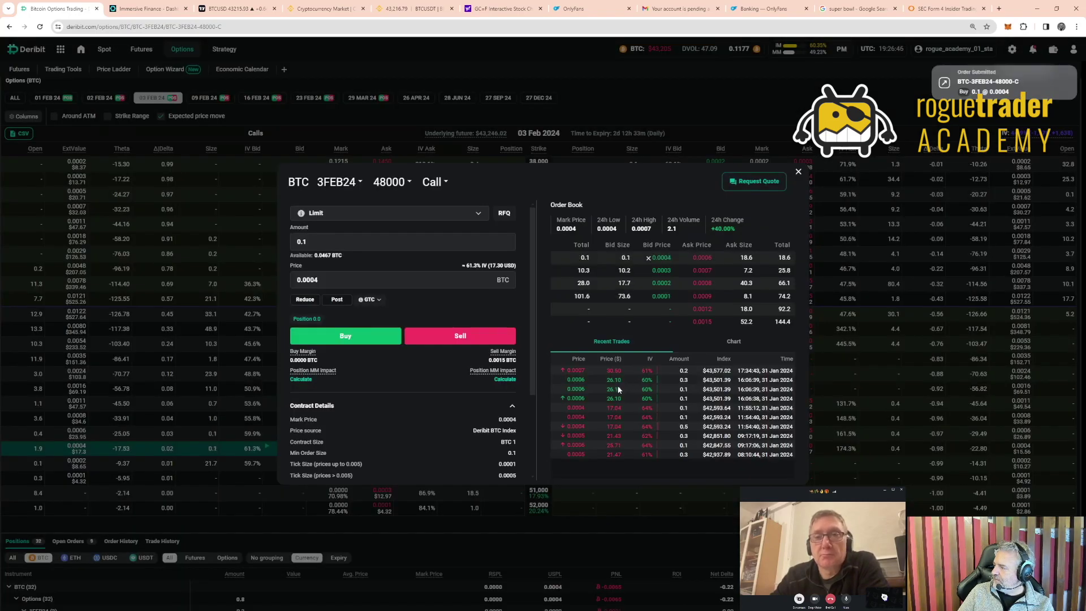
click(359, 338)
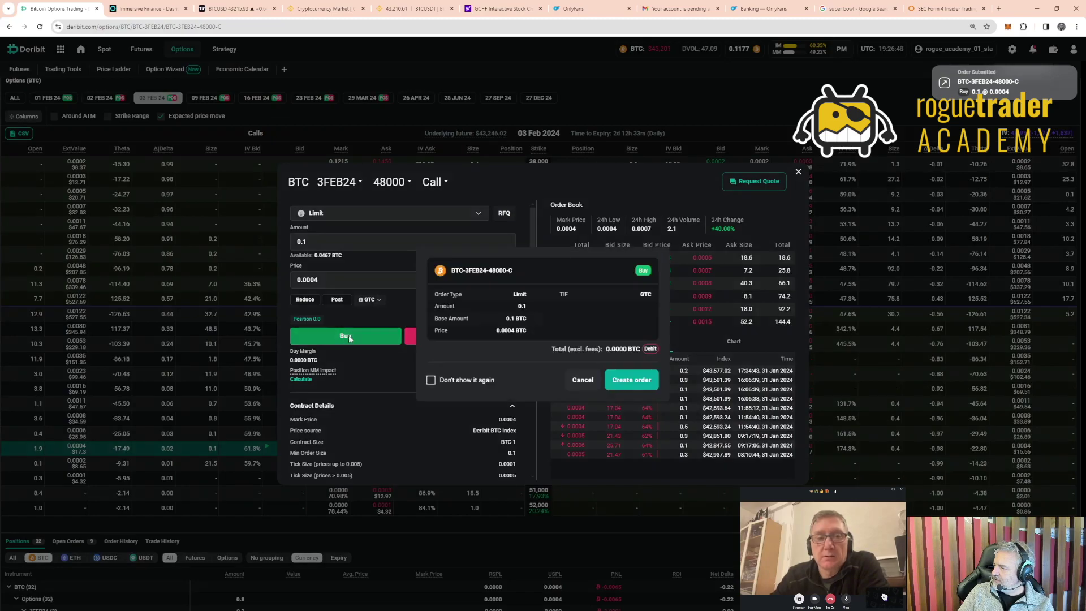
click(635, 378)
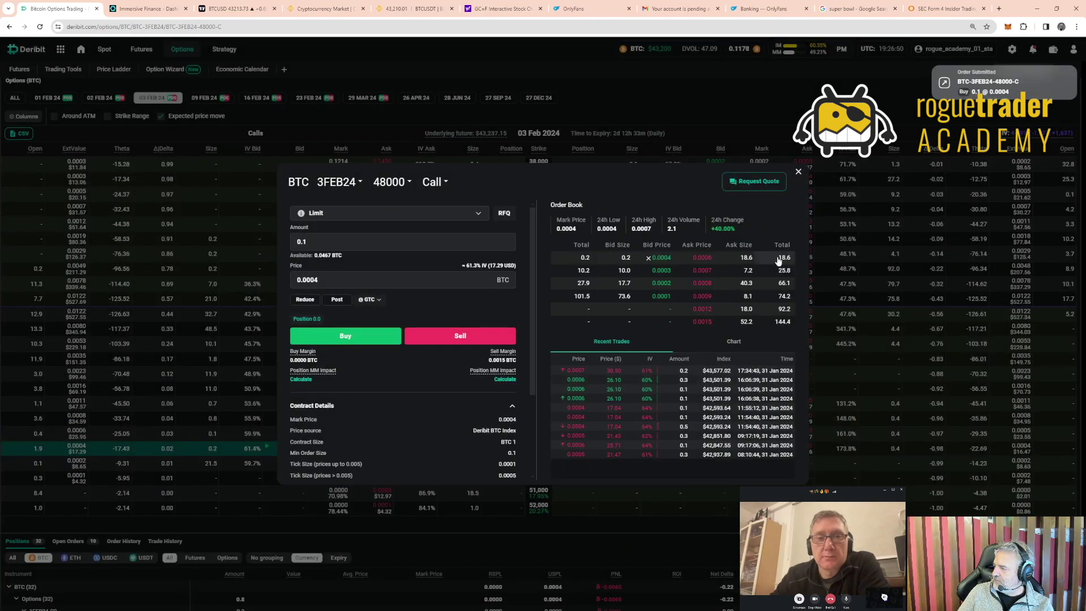
click(798, 173)
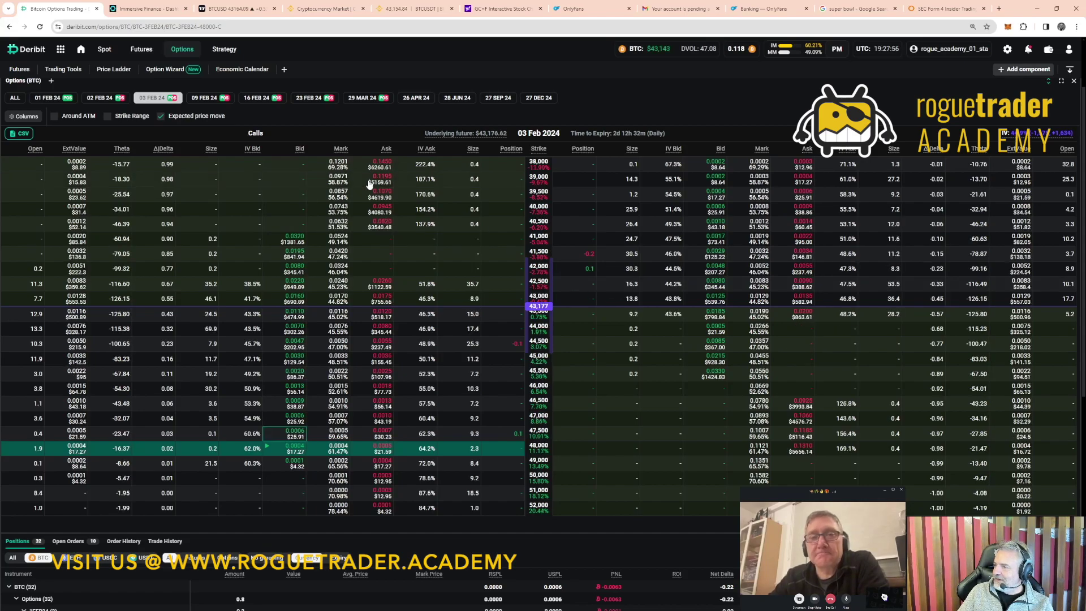
Open the BTC-PERPETUAL futures page, then bring up the TradingView BTCUSD 1-hour chart
mouse_move(119, 71)
mouse_move(142, 50)
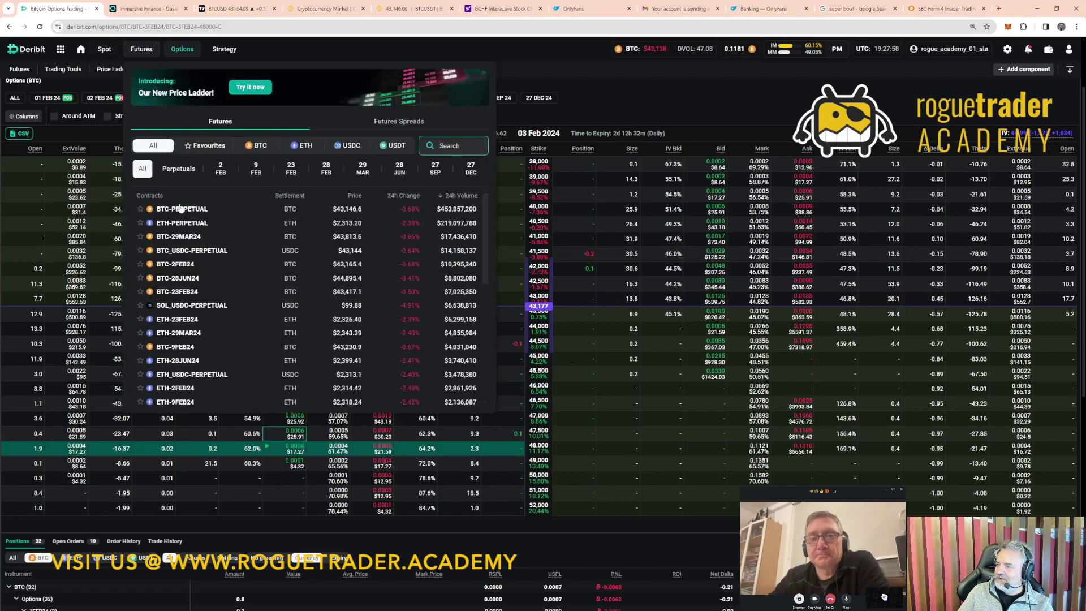
click(350, 209)
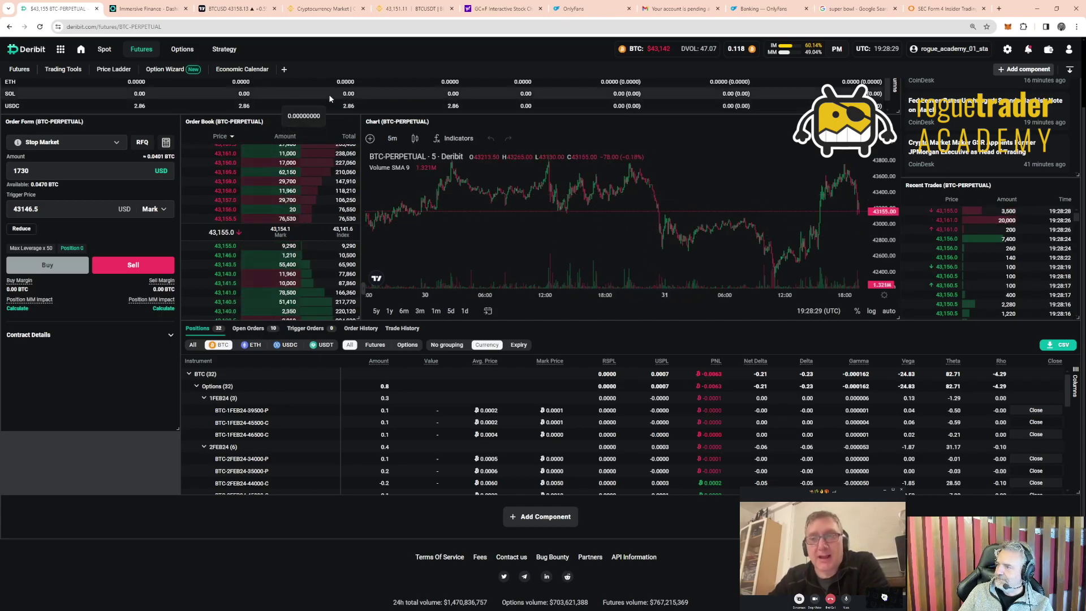
click(234, 10)
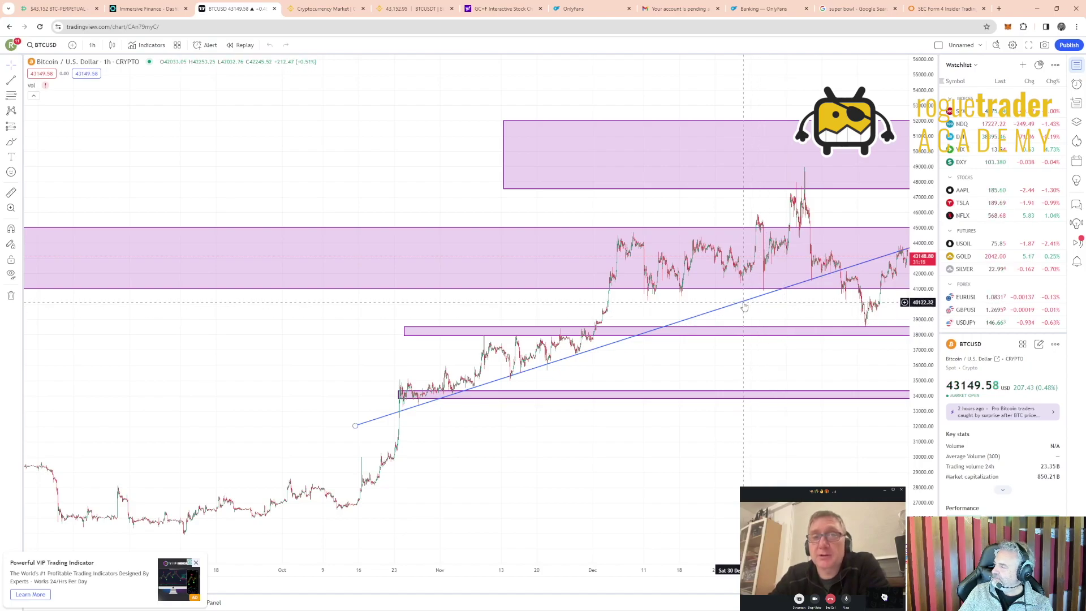
Return from TradingView to the Deribit BTC-PERPETUAL futures page with Ctrl+1
key(ctrl+1)
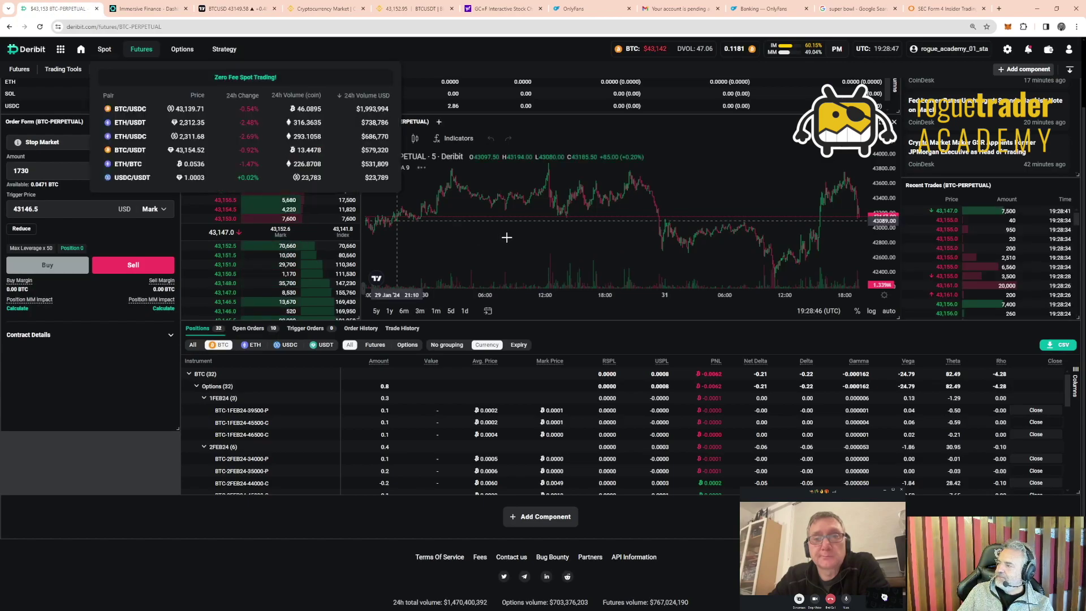